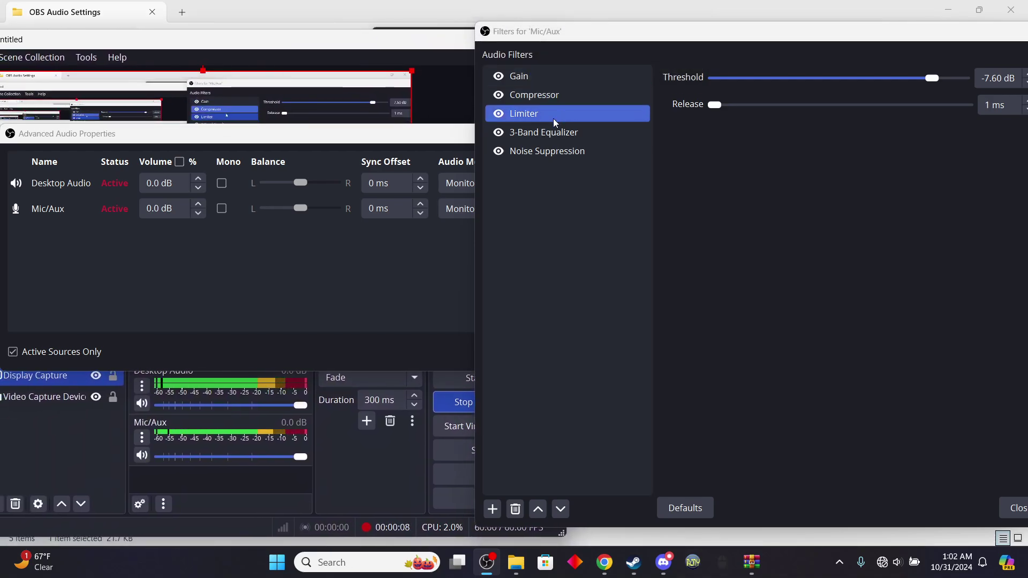
- Bring the Mic/Aux filters window forward and show the Compressor settings (3.00:1 ratio, 2.80 dB output gain)
drag(412, 134, 382, 134)
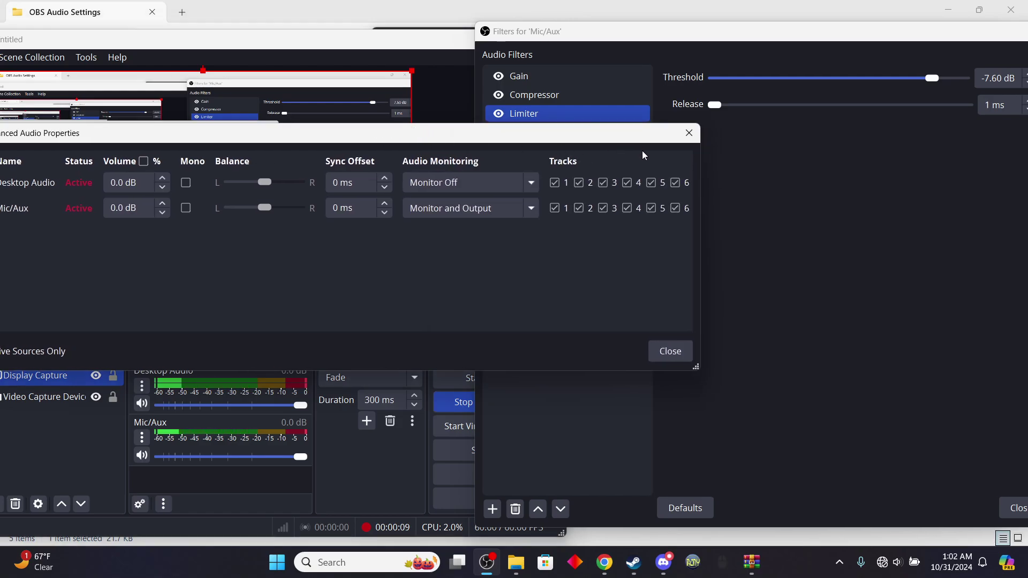
click(619, 47)
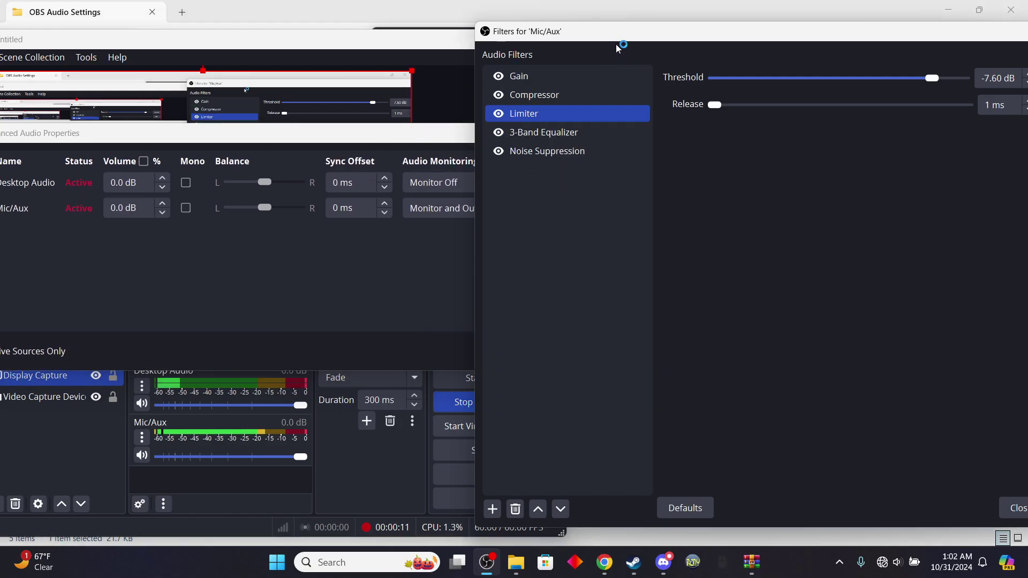
click(577, 94)
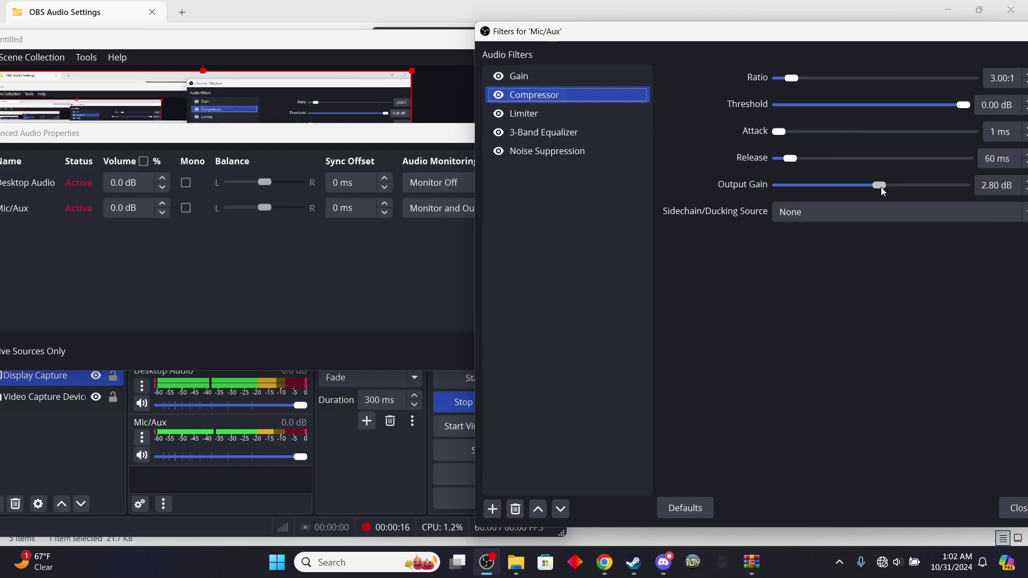
- Adjust the Compressor output gain slider, fine-tuning it from -6.00 dB up to -5.10 dB
drag(881, 188, 853, 187)
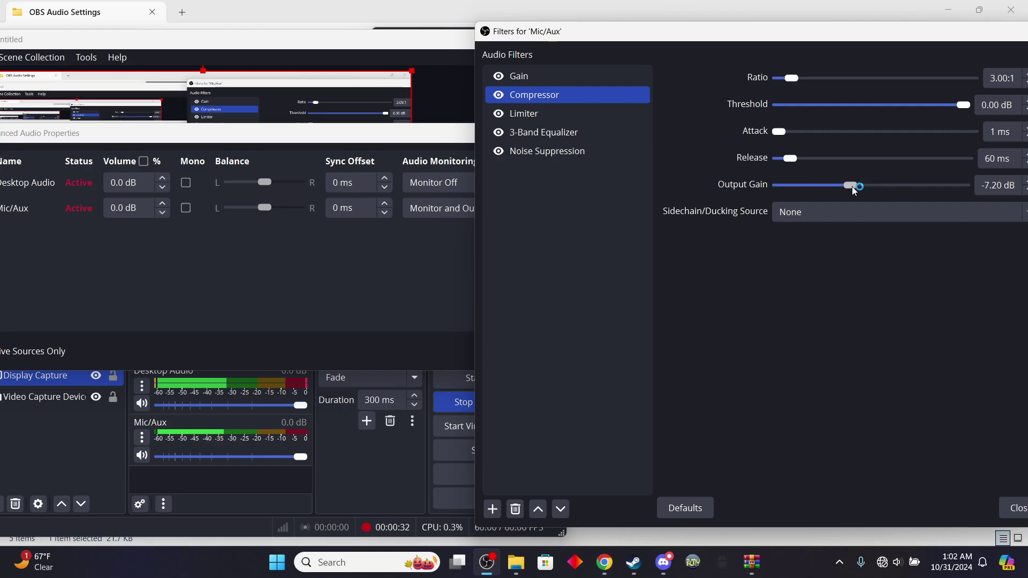
drag(859, 188, 870, 185)
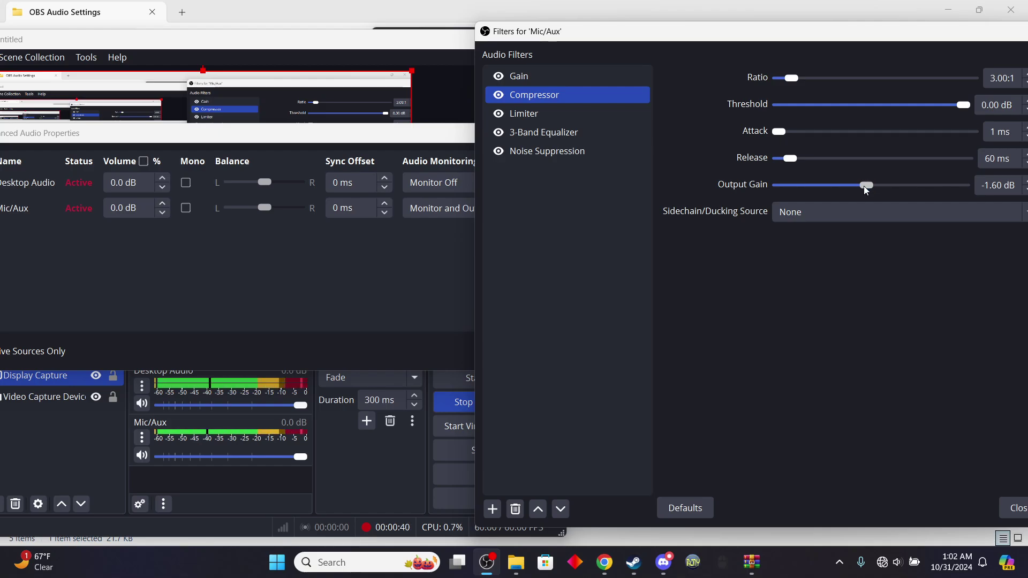
drag(865, 185, 853, 185)
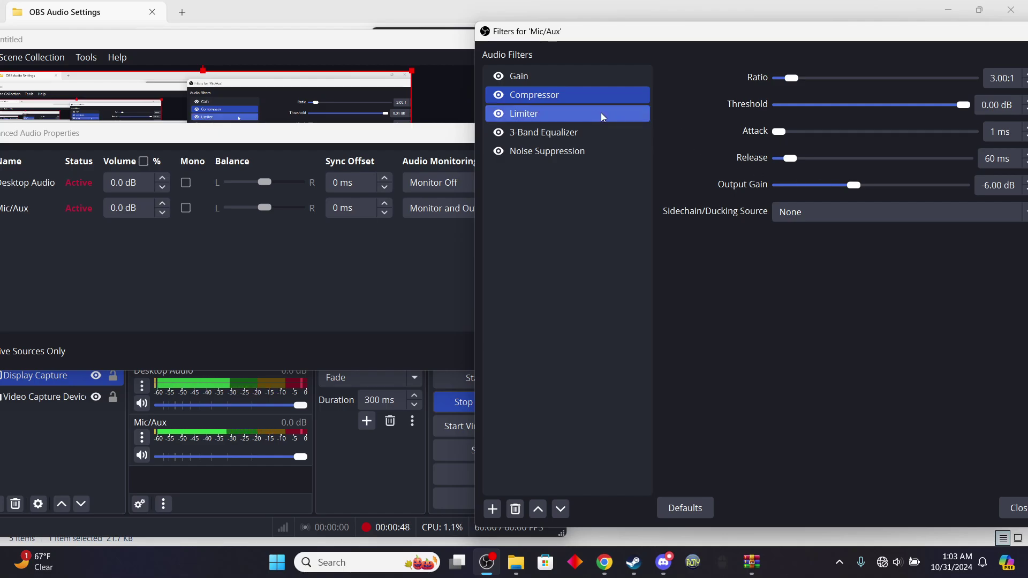
click(899, 184)
click(898, 184)
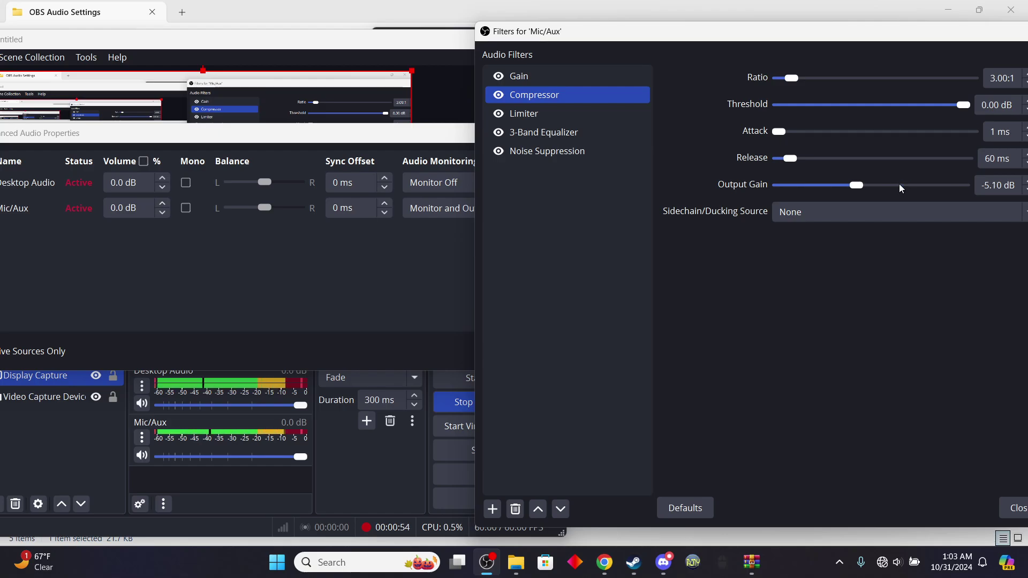
- Select the 3-Band Equalizer and set its Low band to 14.30 dB, leaving Mid at -3.10 dB
click(558, 111)
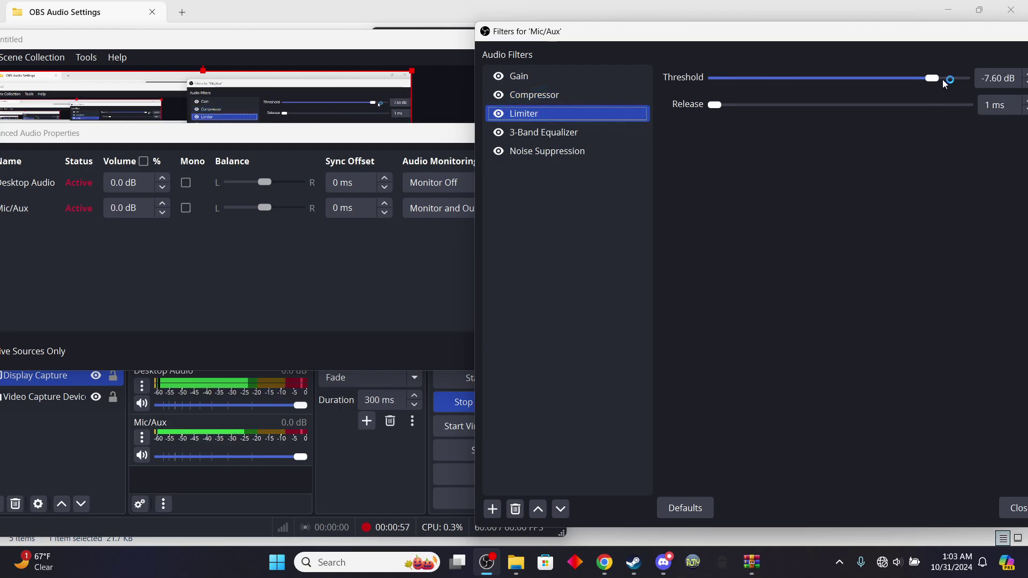
click(589, 138)
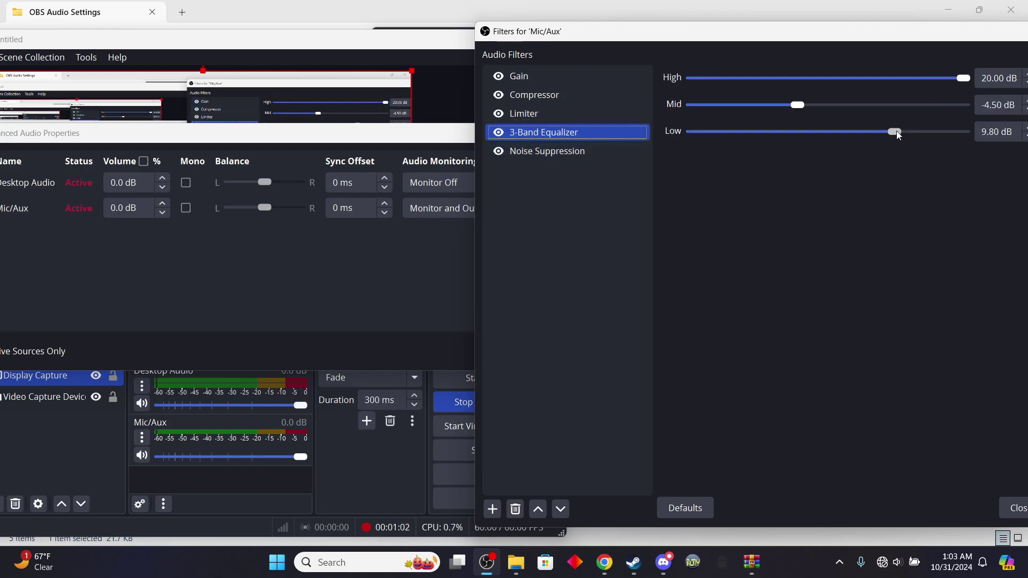
mouse_move(898, 135)
mouse_down()
mouse_move(1016, 141)
mouse_move(912, 134)
mouse_up()
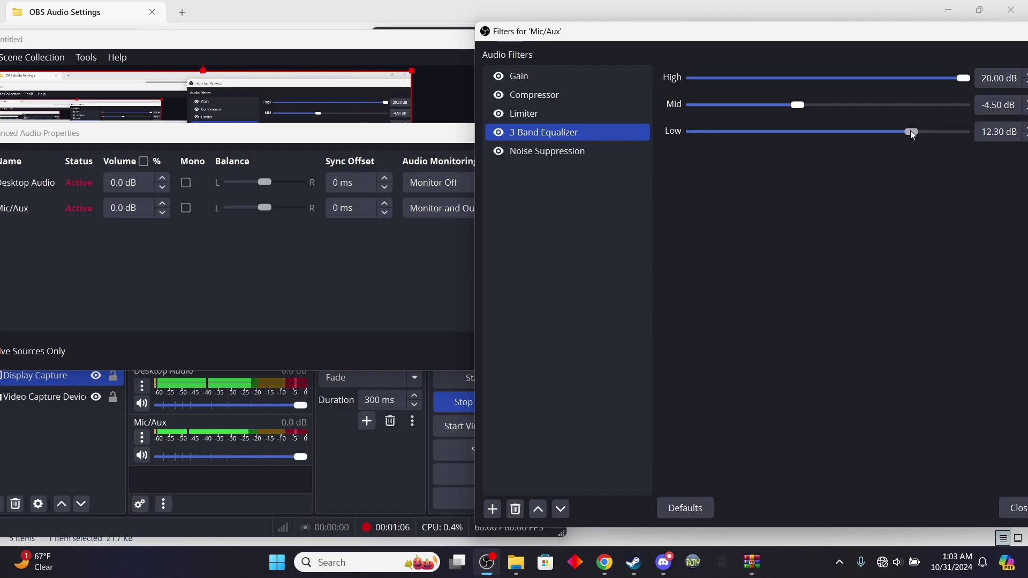
scroll(908, 130, up, 10)
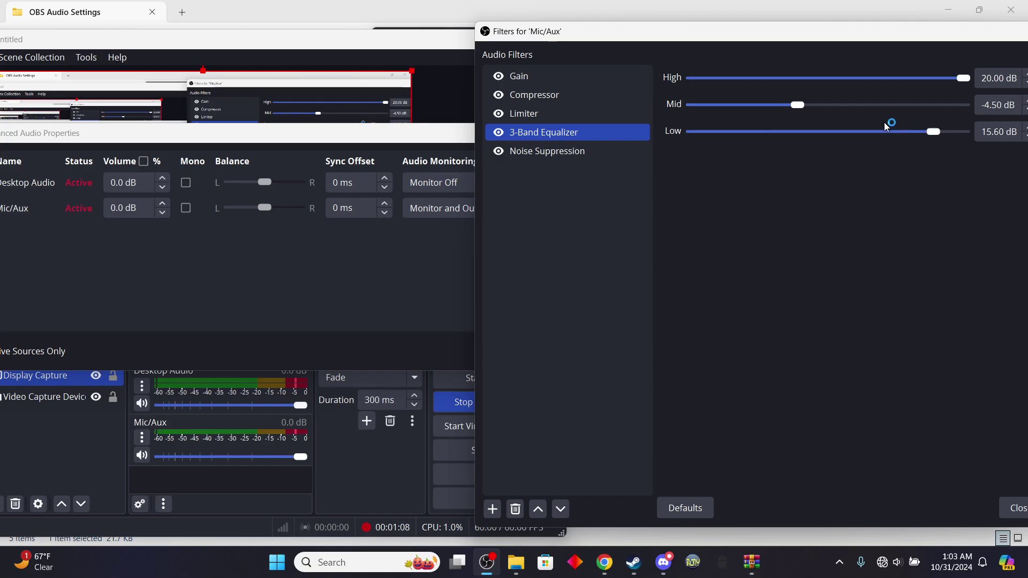
drag(946, 137, 1024, 137)
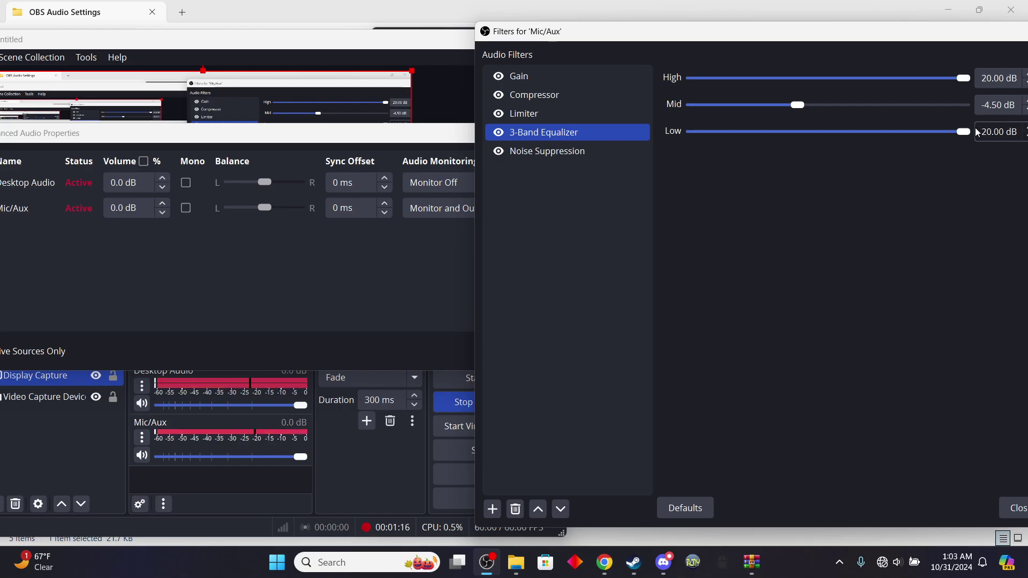
drag(936, 134, 925, 131)
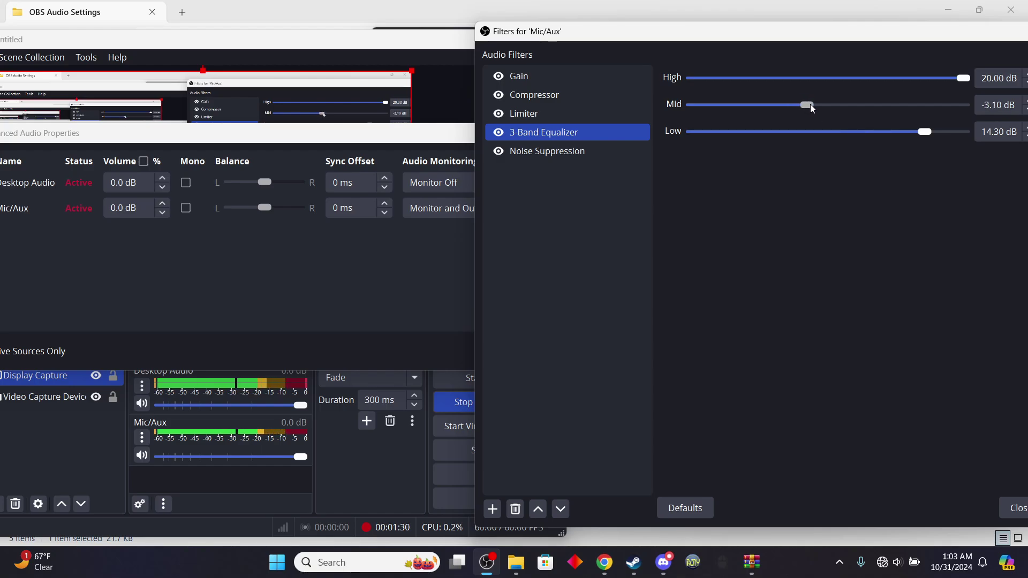
- Sweep the equalizer Mid slider between 0.40 and -20.00 dB, then settle it near -2 dB
drag(816, 105, 966, 113)
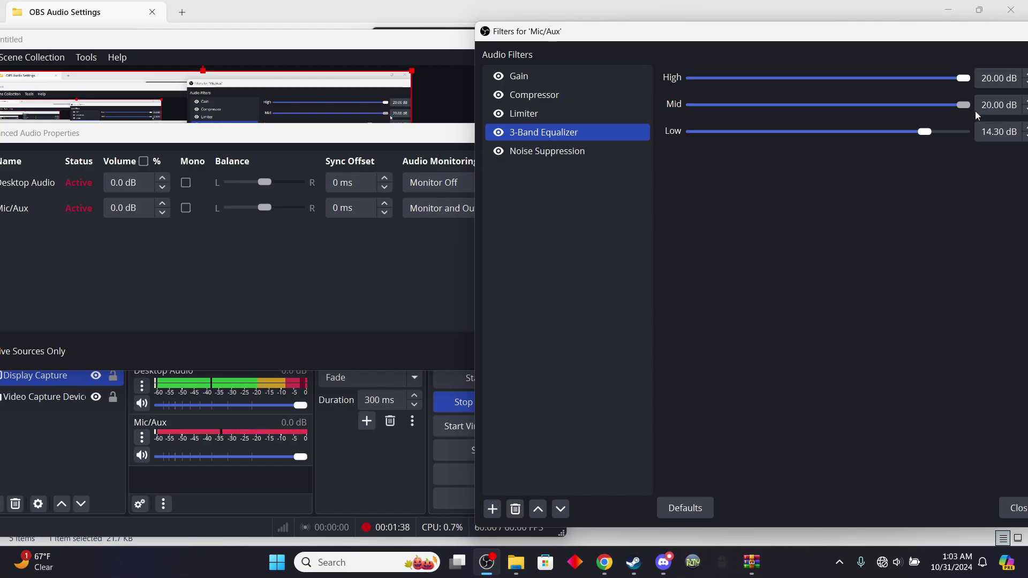
drag(964, 105, 647, 102)
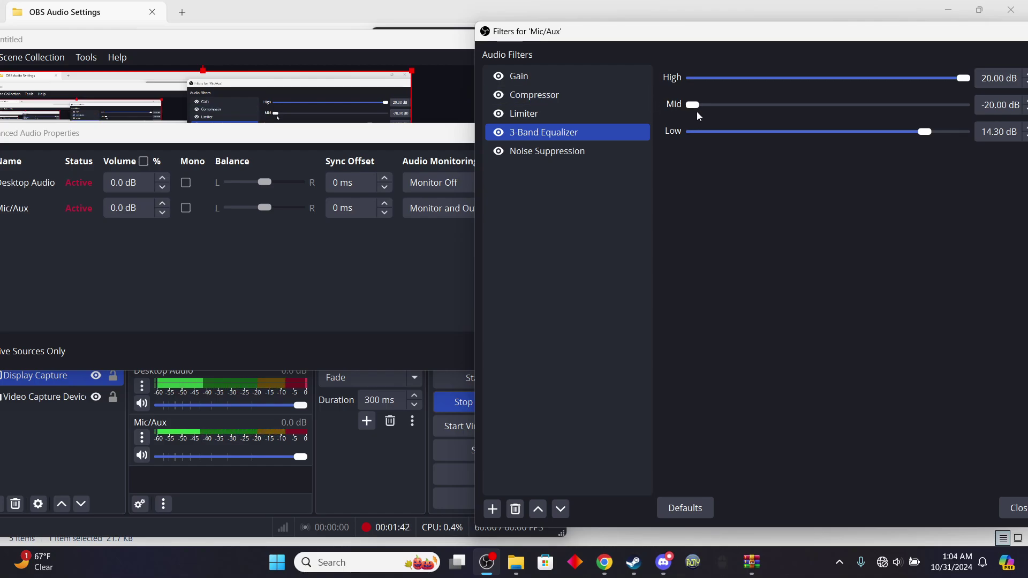
drag(692, 108, 814, 106)
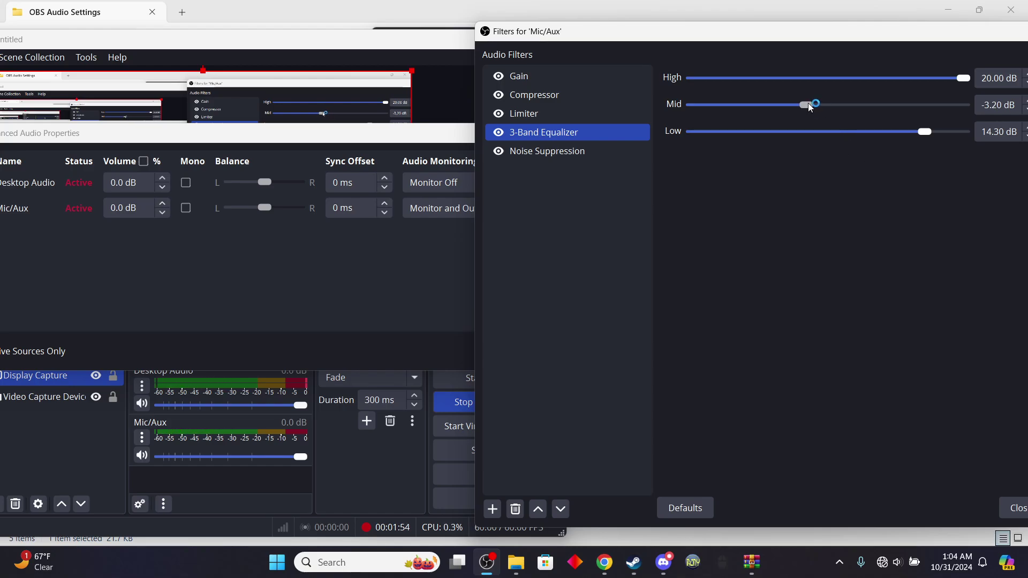
drag(810, 106, 808, 105)
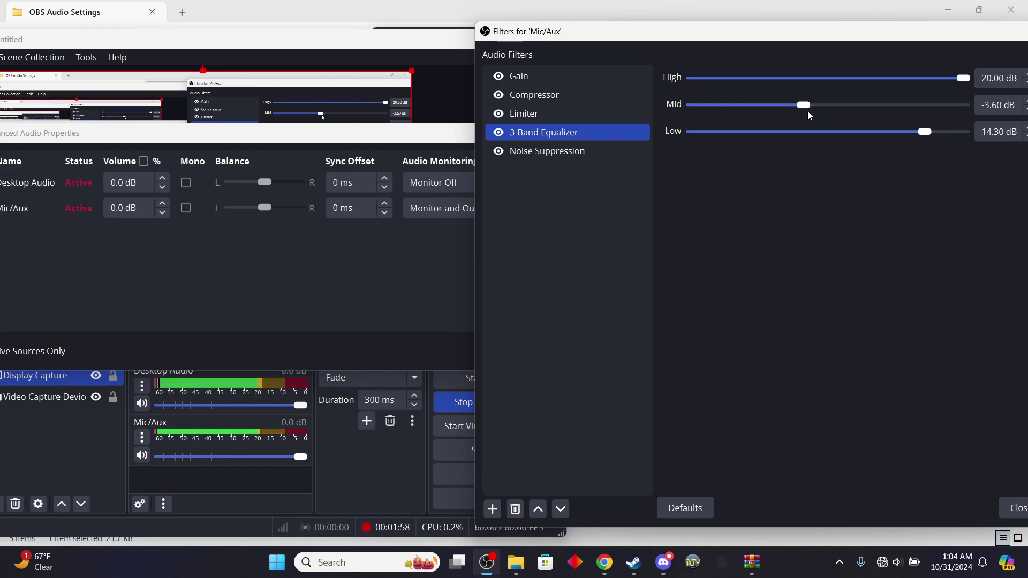
drag(803, 105, 813, 104)
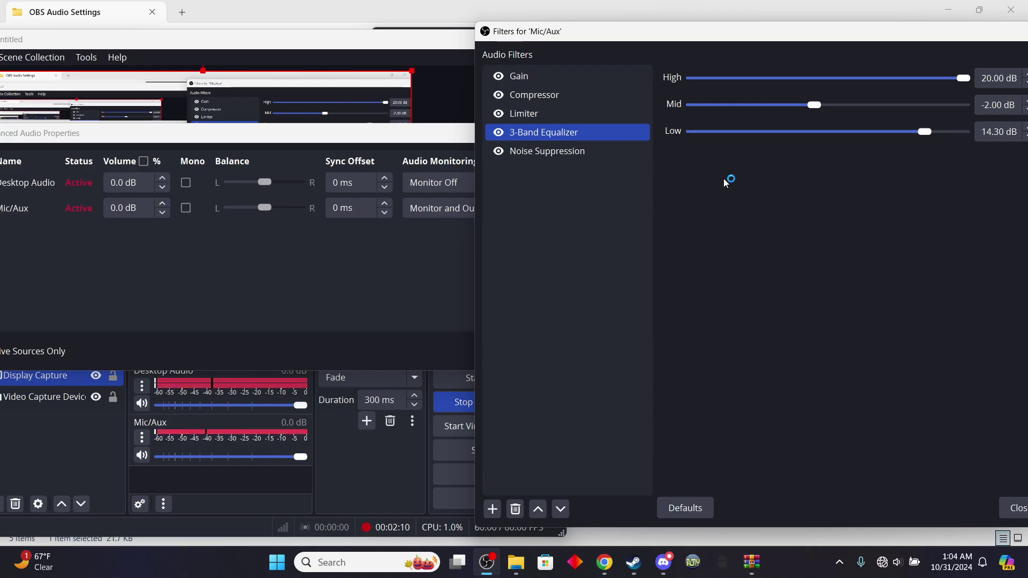
- Check Noise Suppression (keep RNNoise) and Compressor sidechain (keep none), then show the Limiter settings
click(589, 150)
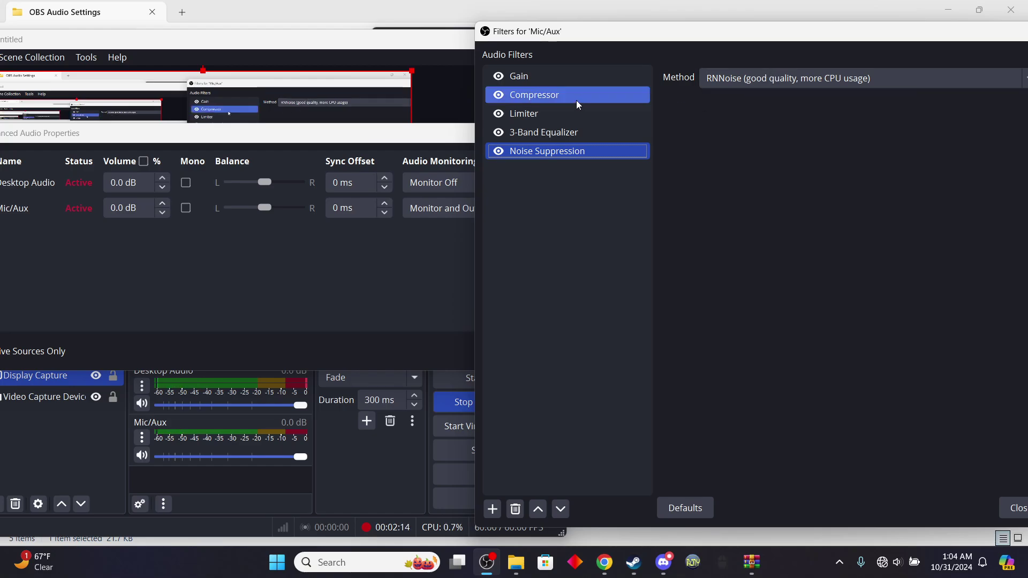
click(746, 78)
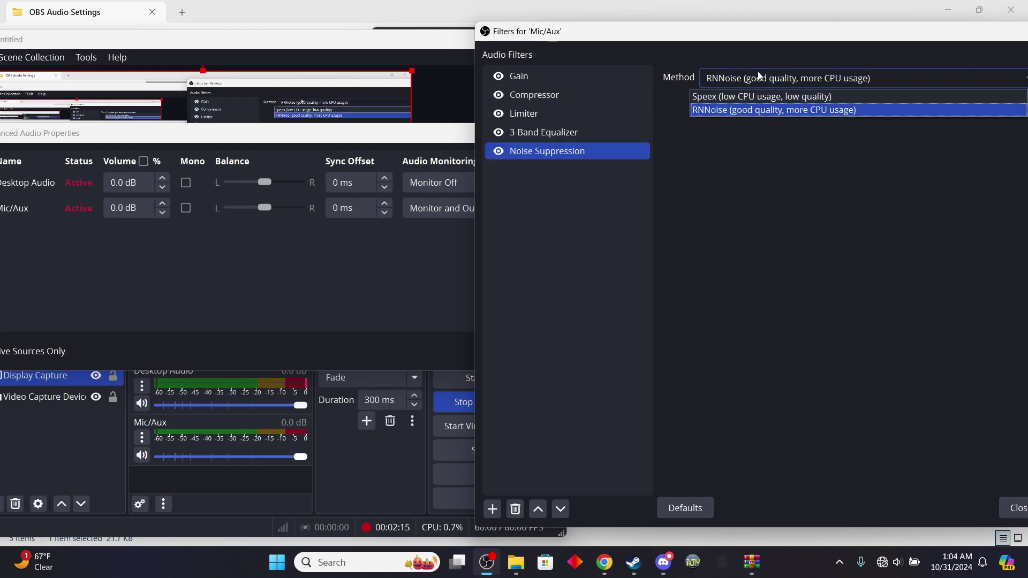
click(596, 98)
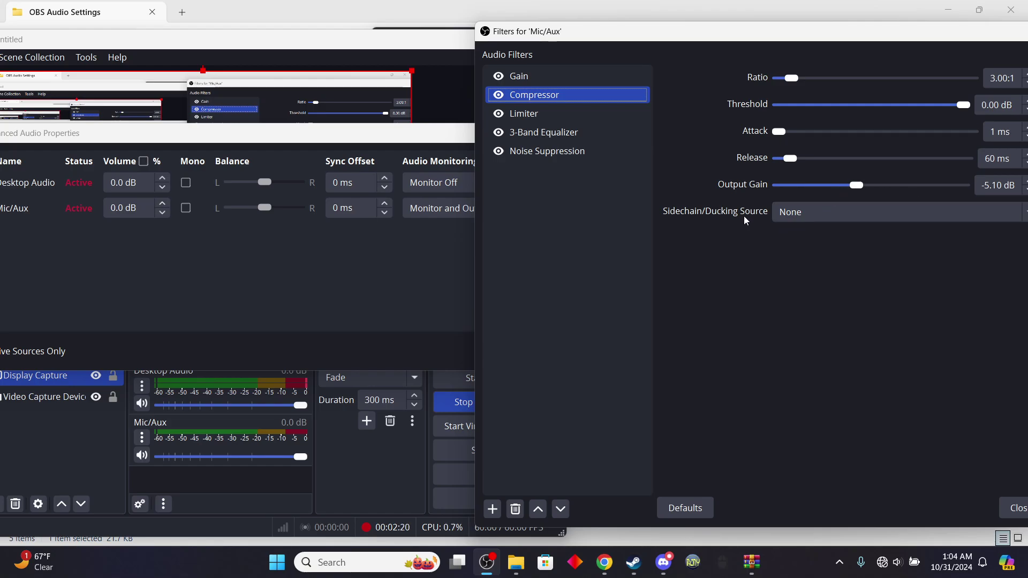
click(827, 216)
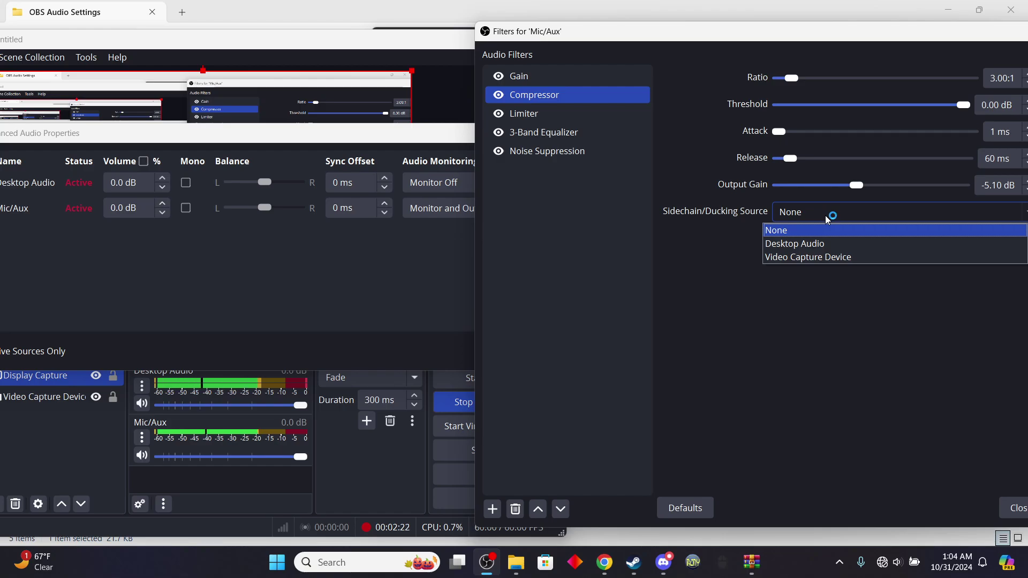
click(615, 114)
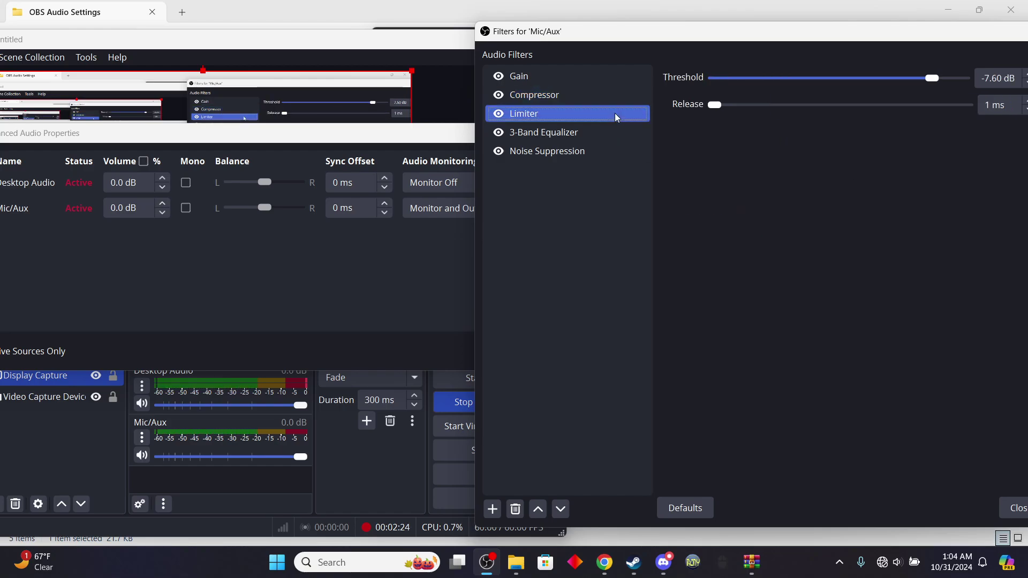
- Select the Gain filter and drag its slider, ending at 10.30 dB
click(557, 76)
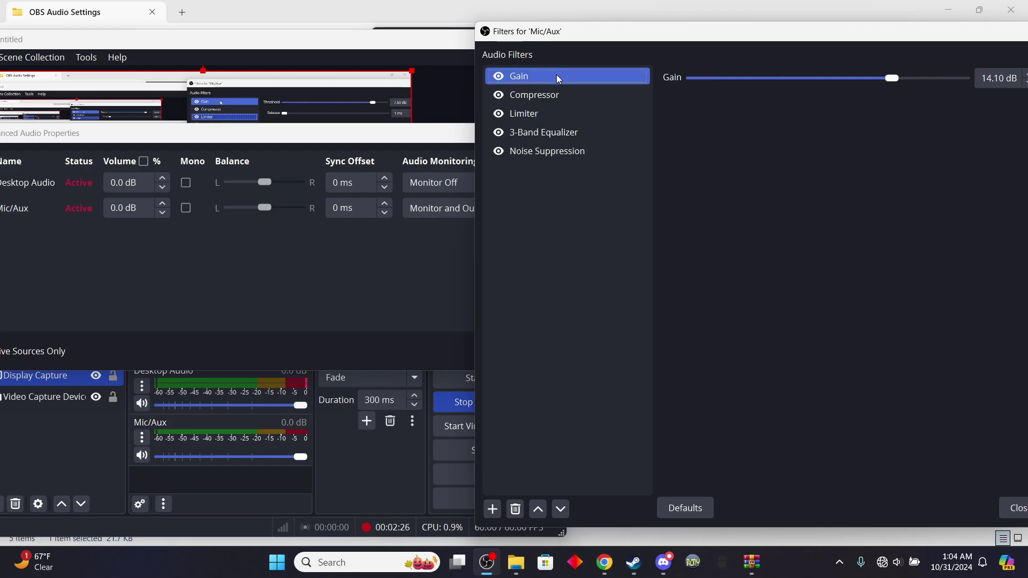
mouse_move(892, 79)
mouse_down()
mouse_move(1023, 90)
mouse_move(519, 82)
mouse_move(914, 79)
mouse_move(879, 83)
mouse_up()
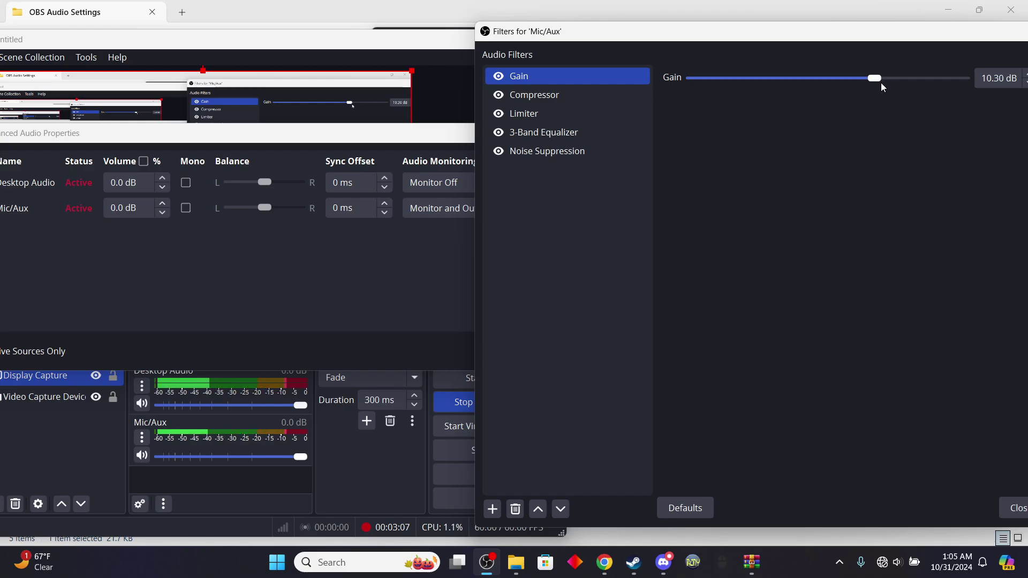
- Raise the Gain filter to 12.20 dB and return to Advanced Audio Properties
drag(877, 79, 881, 80)
drag(880, 78, 886, 80)
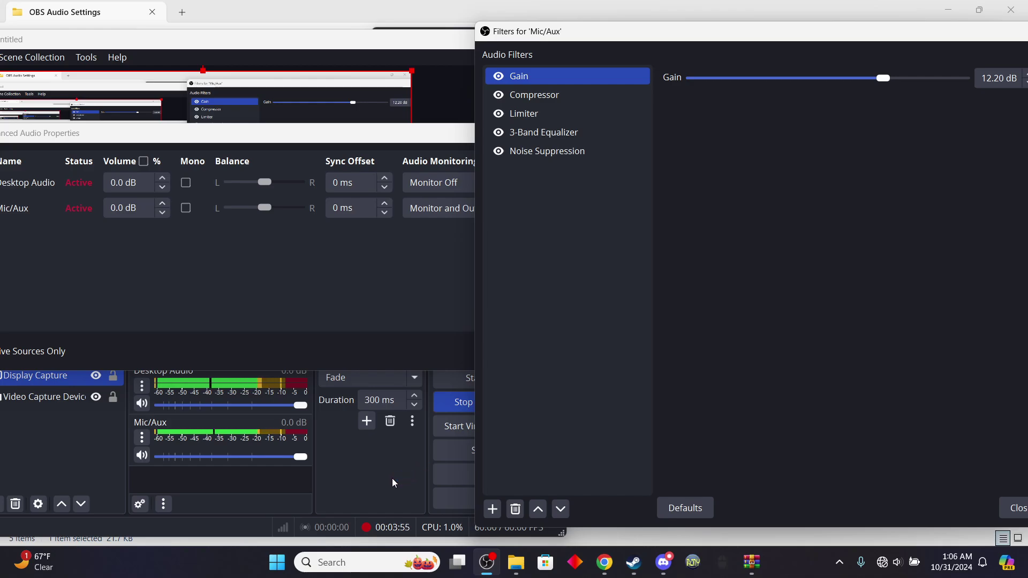
click(362, 275)
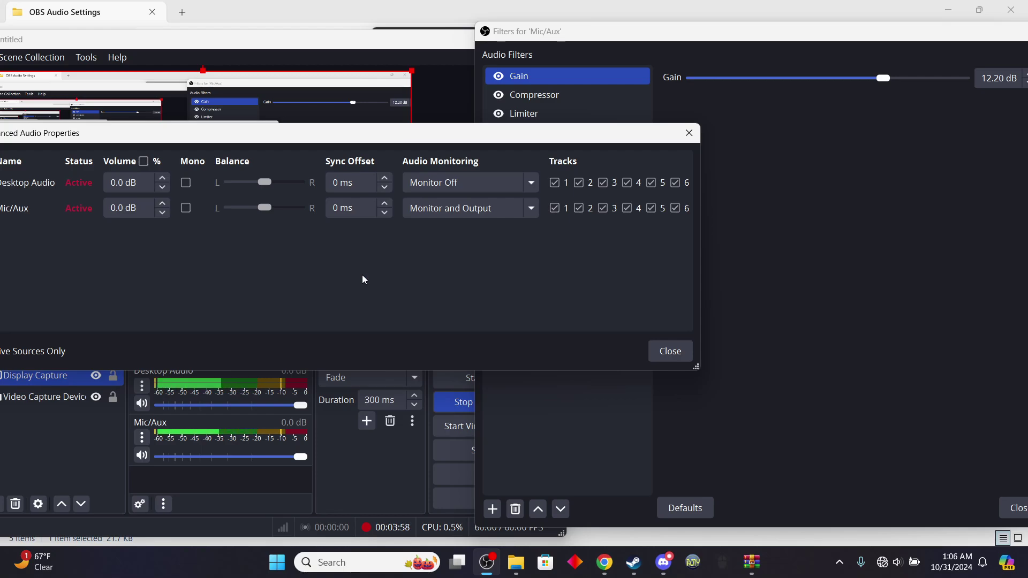
click(452, 400)
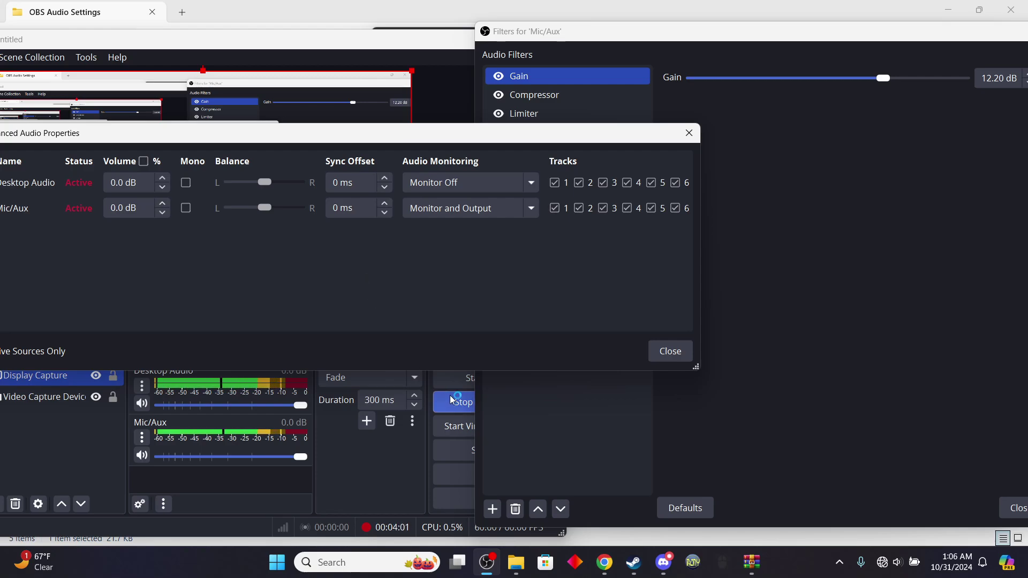